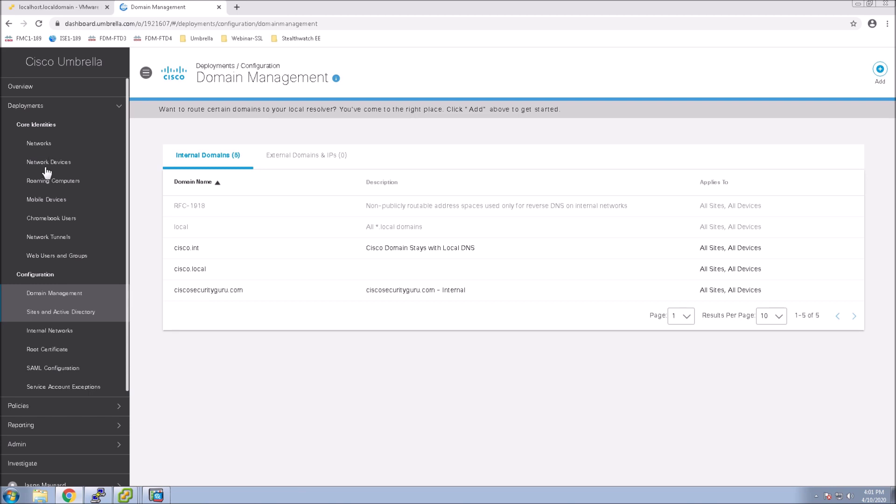
Step: Keep 'Respect AnyConnect Trusted Network Detection' checked in Roaming Computers settings and save them
click(55, 182)
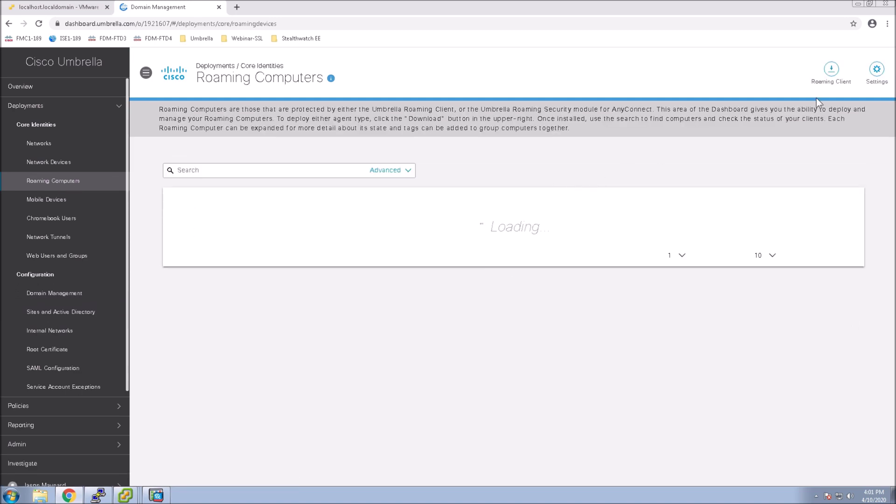
click(868, 70)
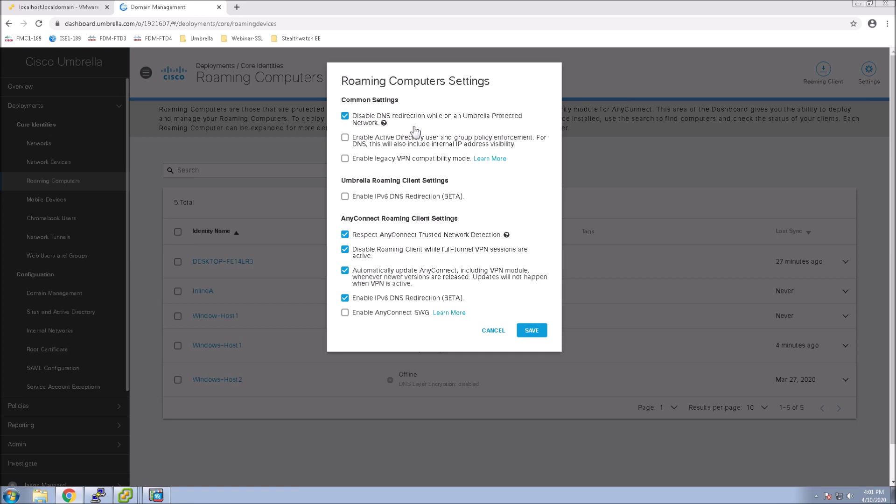
mouse_move(384, 126)
mouse_move(506, 236)
click(536, 331)
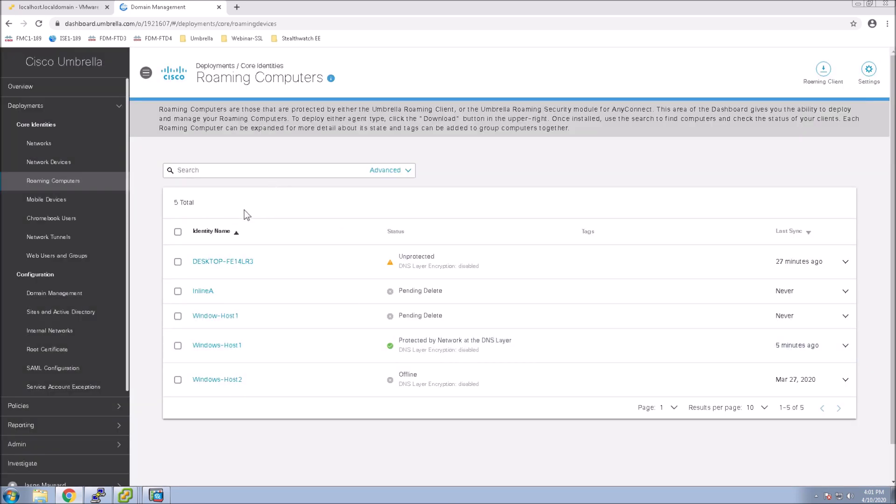
Step: Confirm GroupPolicy_RA-VPN split-tunnels the TrustedNetworks list and save the group policy
click(158, 493)
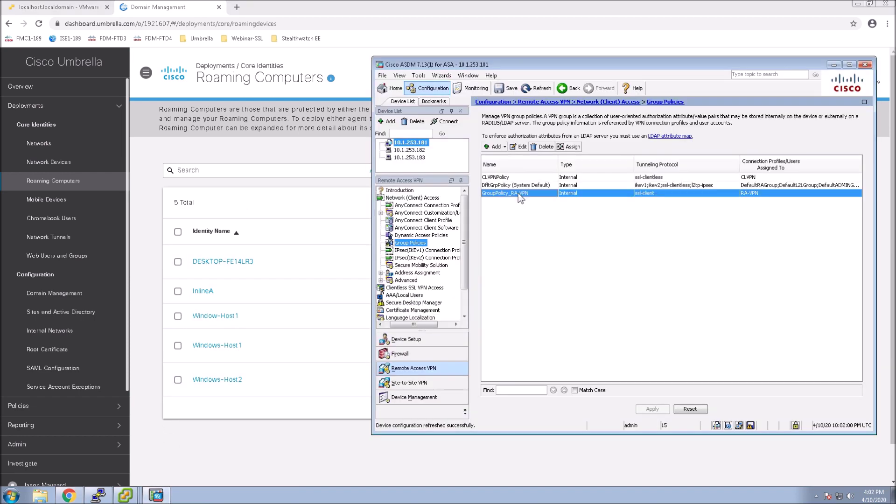
click(518, 146)
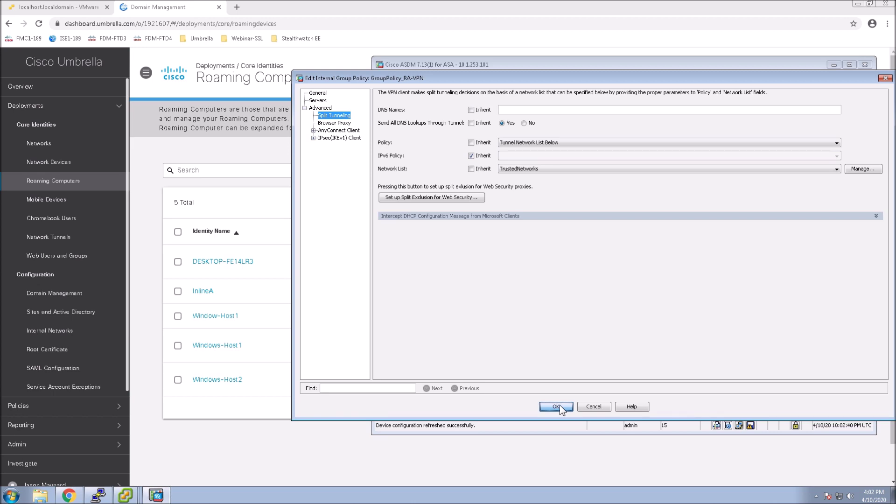
click(556, 407)
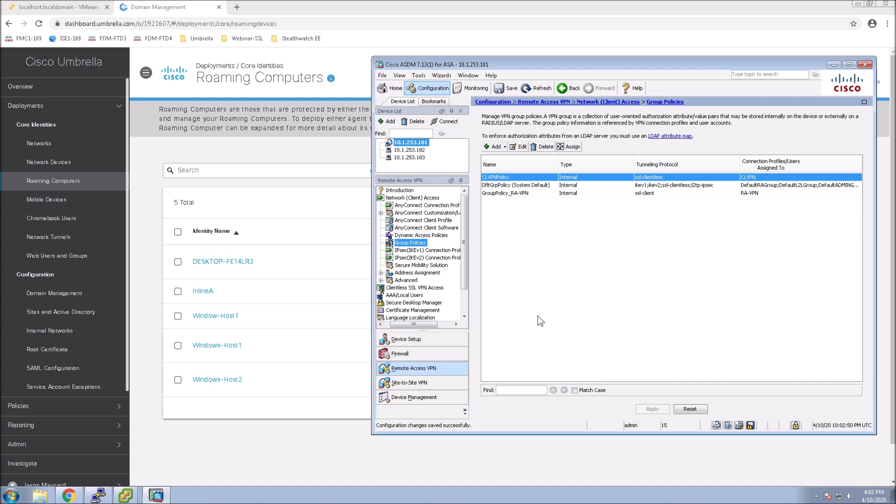
click(423, 219)
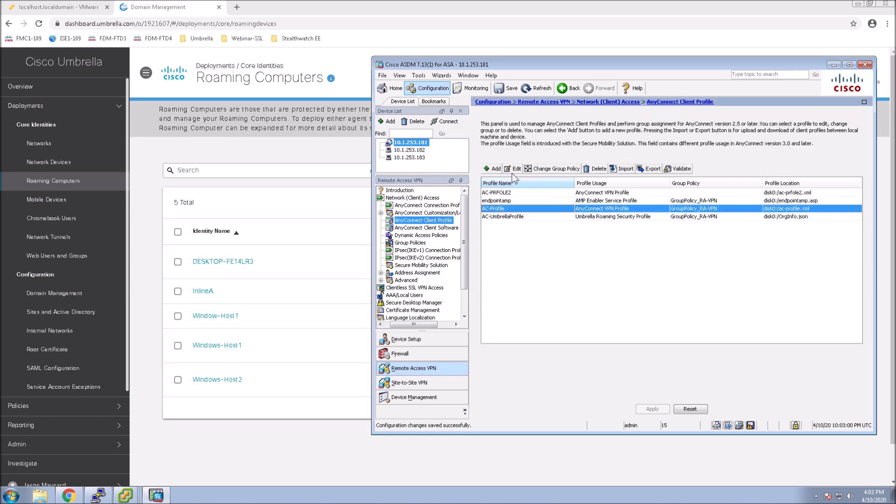
Step: Start editing the AC-Profile AnyConnect client profile
click(512, 169)
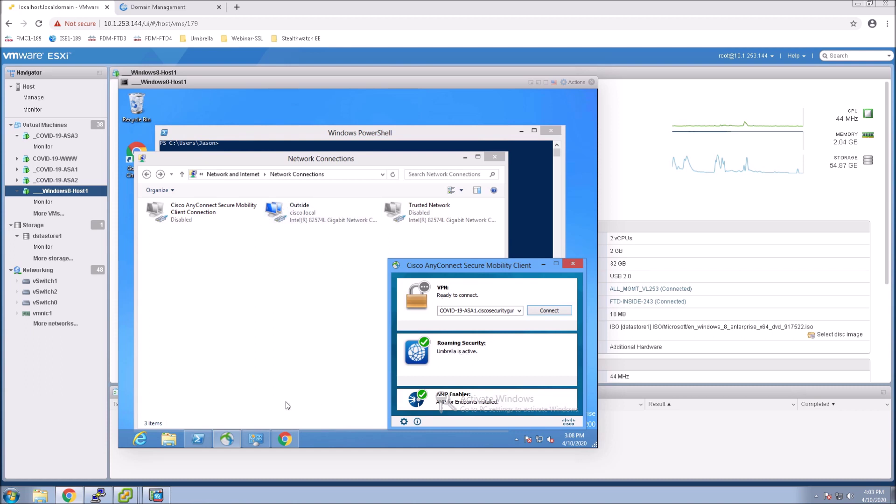
Step: Scroll the Umbrella test article in the VM's Chrome and load the welcome.opendns.com test page
click(285, 442)
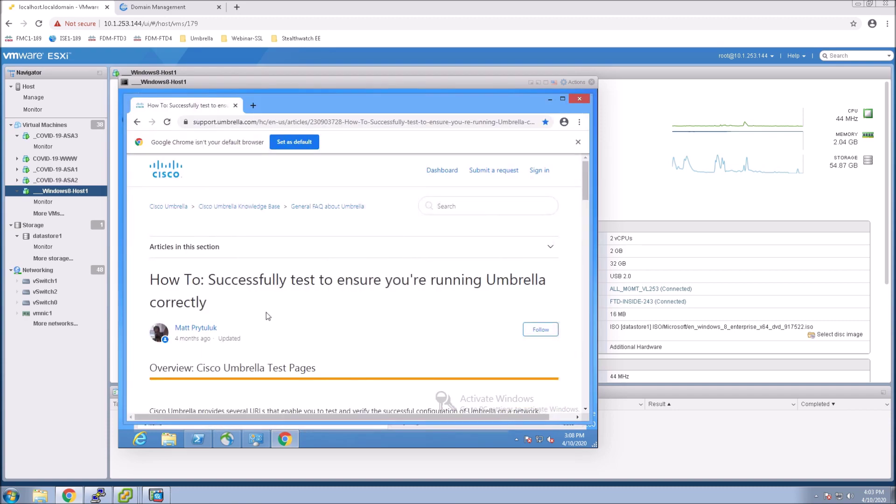
scroll(270, 315, down, 3)
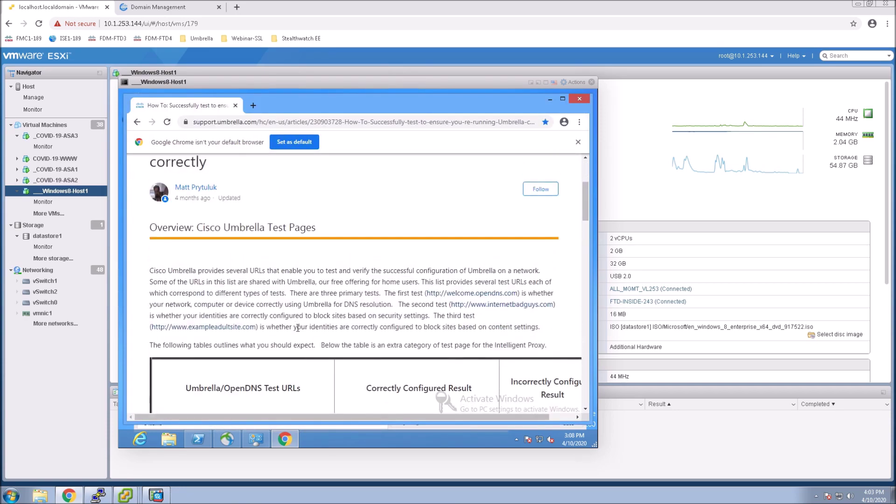
scroll(298, 328, down, 6)
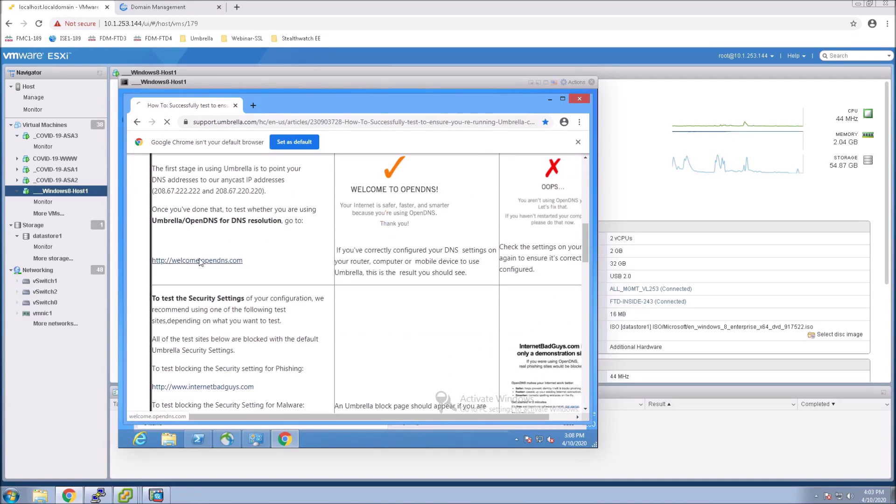
click(200, 258)
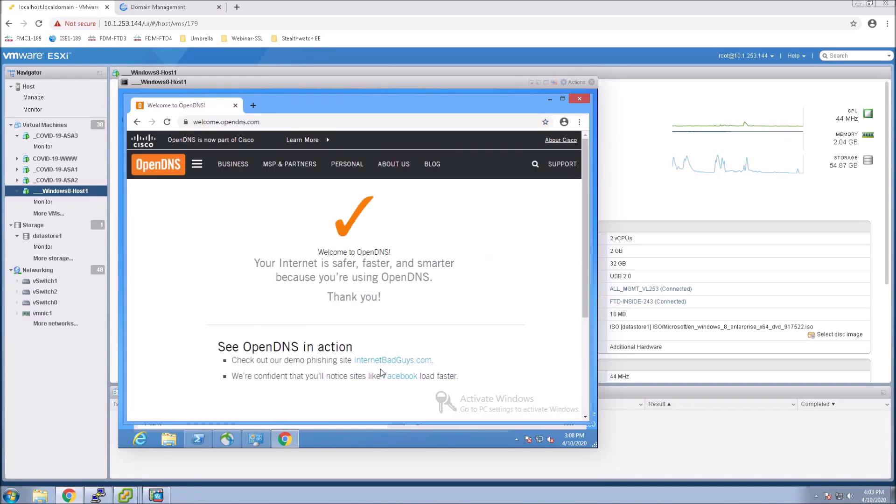
Step: Open and close cisco.com in a new tab, then view AnyConnect's detailed status
click(302, 140)
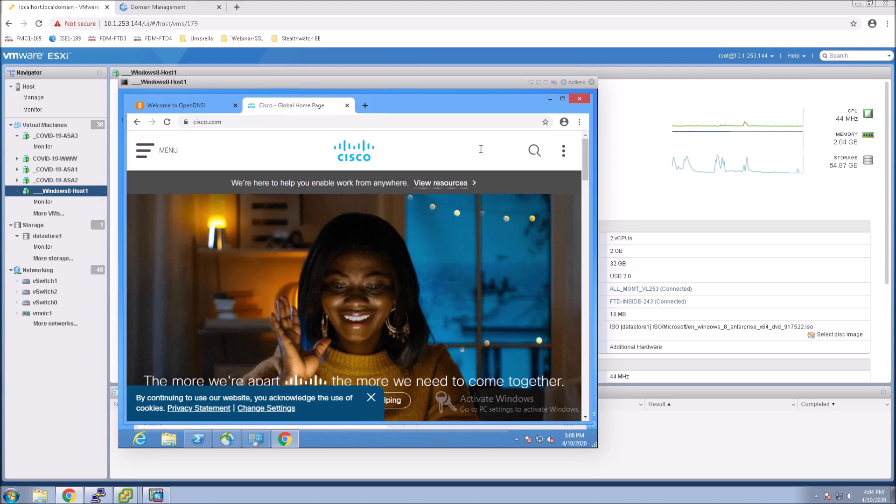
click(347, 105)
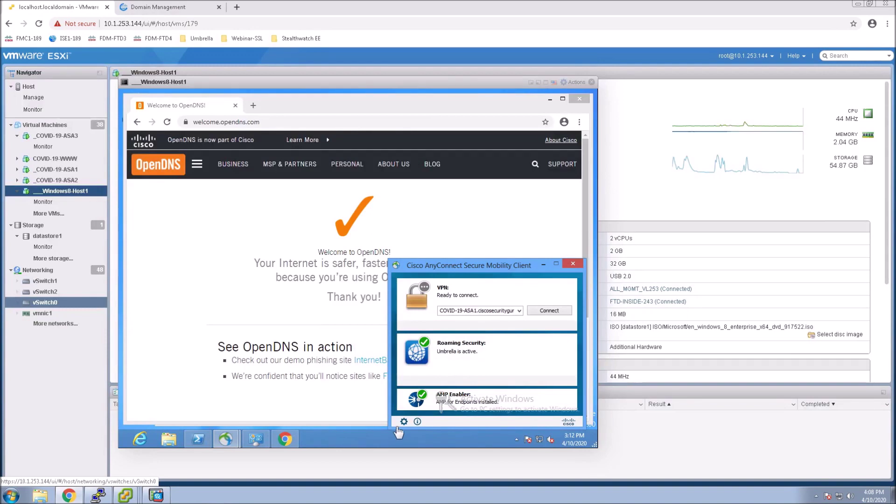
click(403, 421)
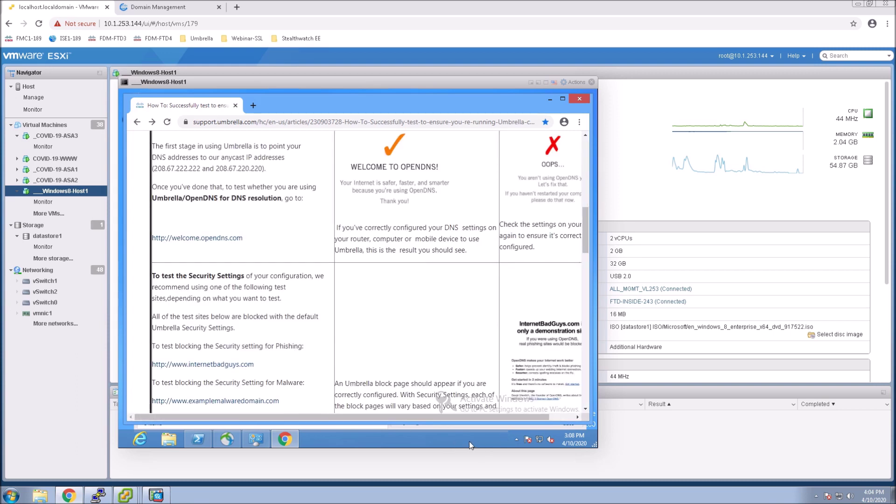
Step: Connect the AnyConnect VPN to COVID-19-ASA1 and check the Roaming Security statistics
click(233, 442)
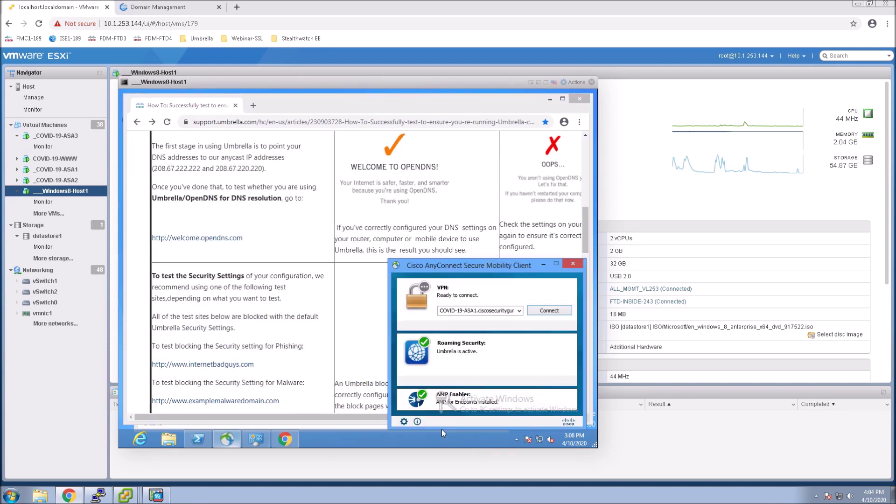
click(546, 310)
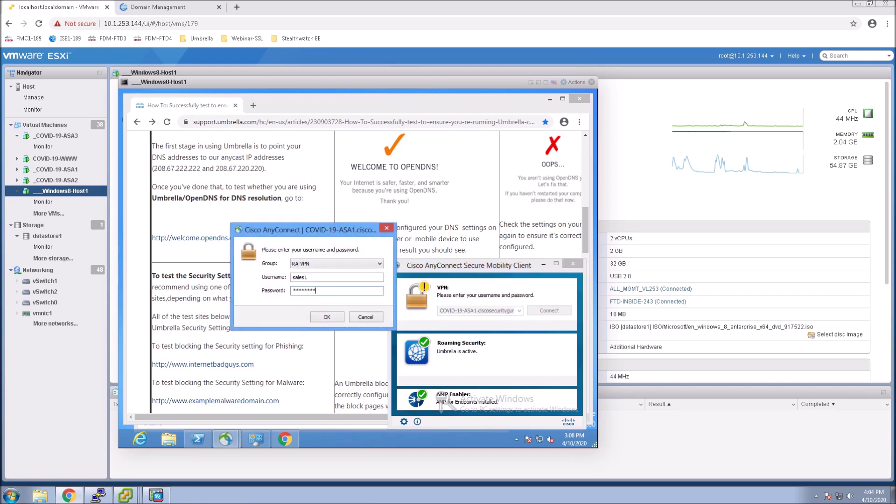
key(Return)
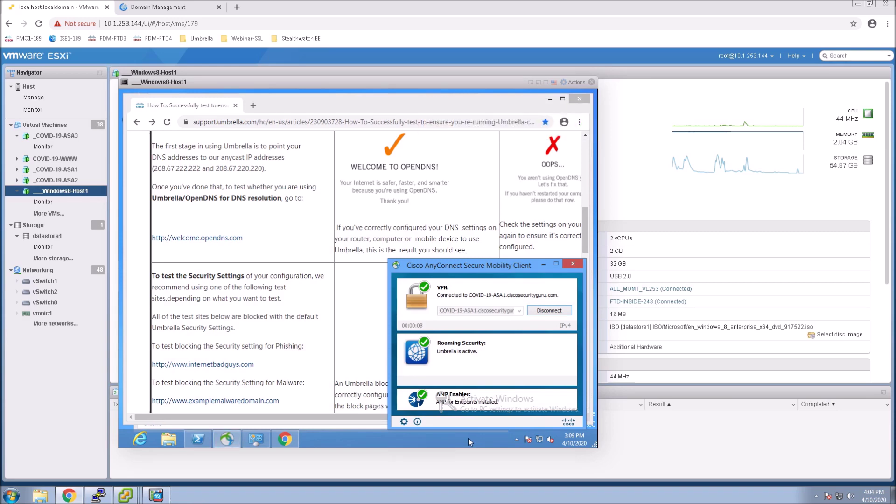
click(403, 422)
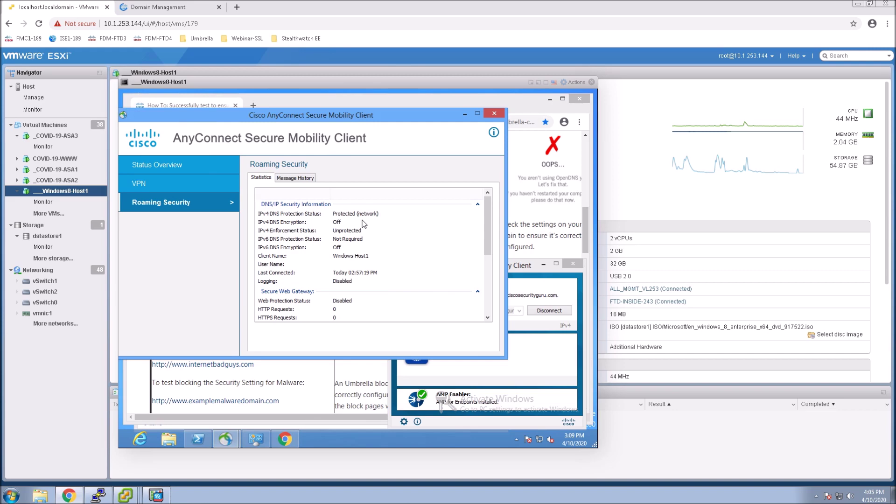
click(494, 114)
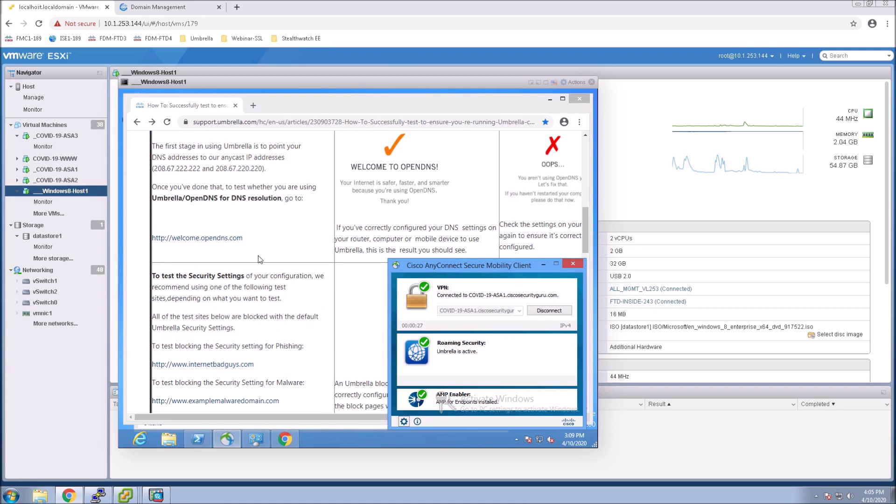
Step: Reload welcome.opendns.com over VPN, open and close canada.ca, then disconnect the VPN
click(198, 239)
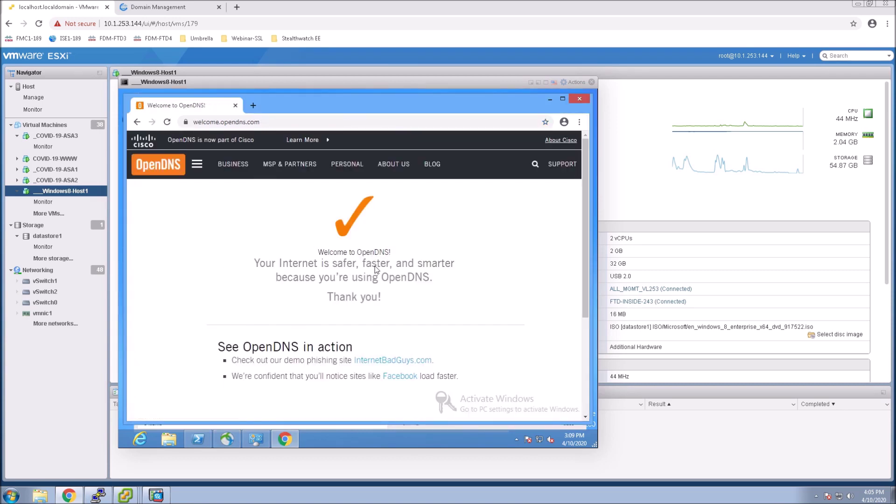
click(253, 105)
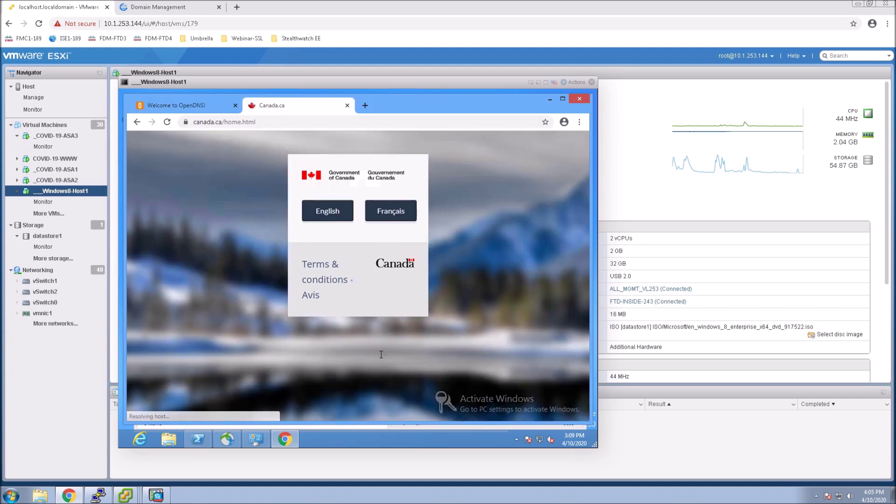
click(348, 105)
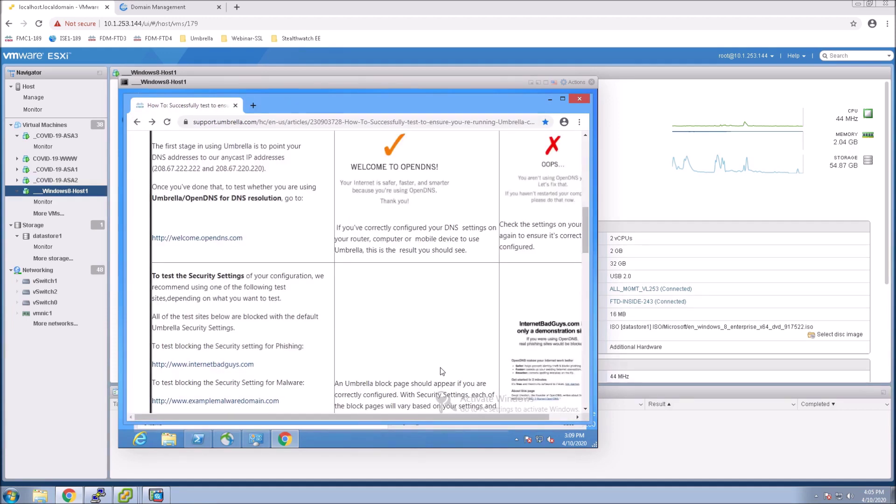
click(227, 438)
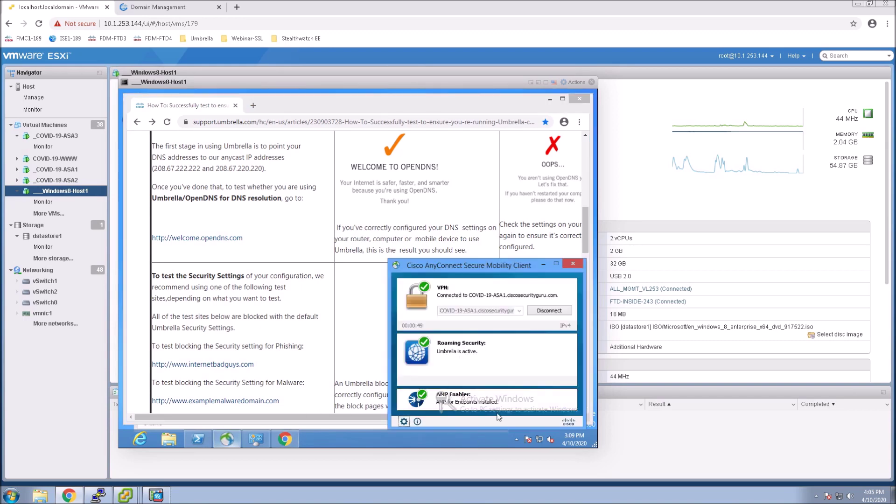
click(549, 310)
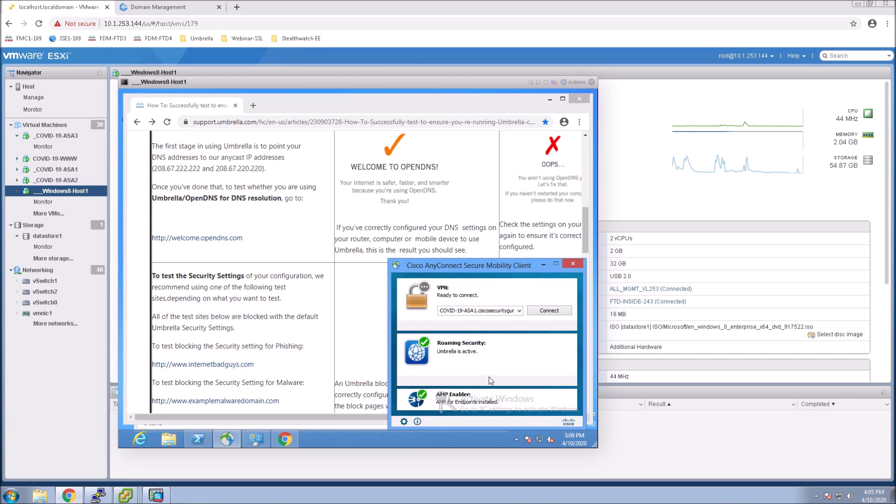
Step: Disable the Outside network connection and refresh the Network Connections list
click(227, 439)
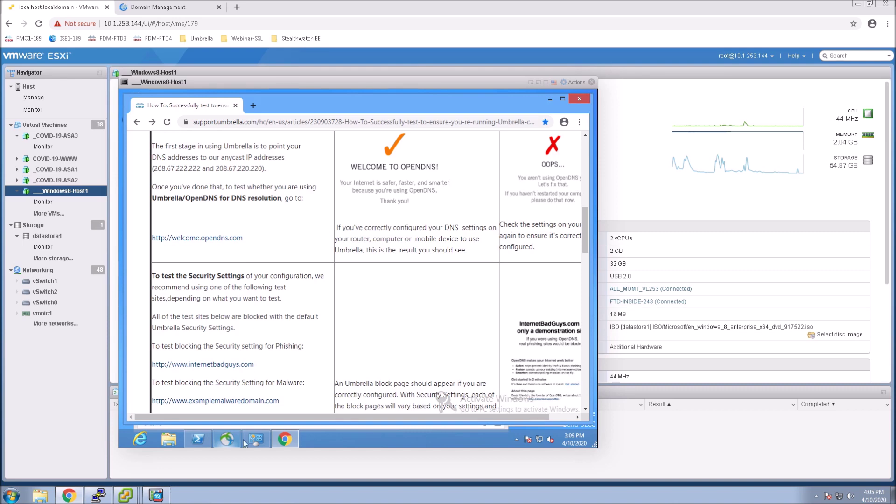
click(227, 440)
click(256, 440)
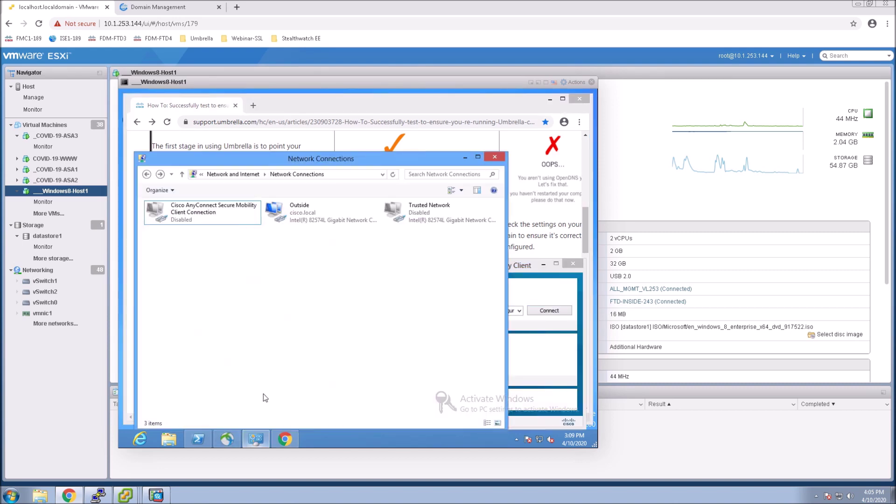
click(292, 216)
right_click(290, 213)
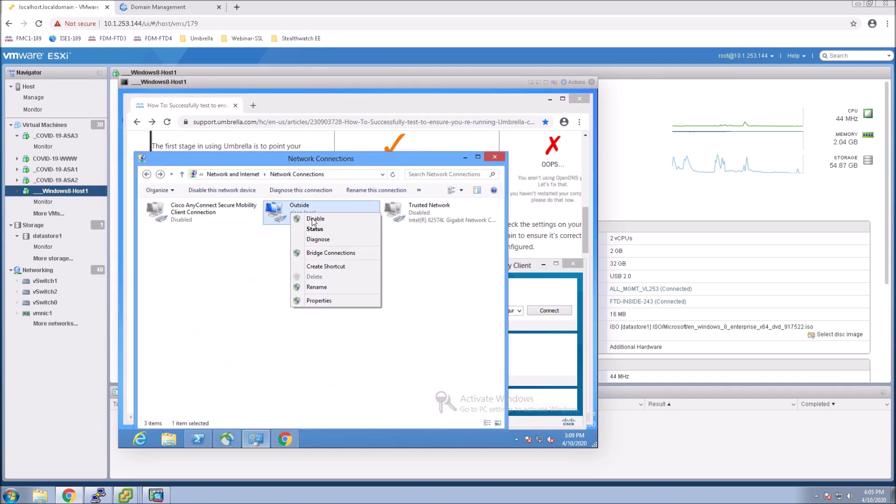
click(319, 332)
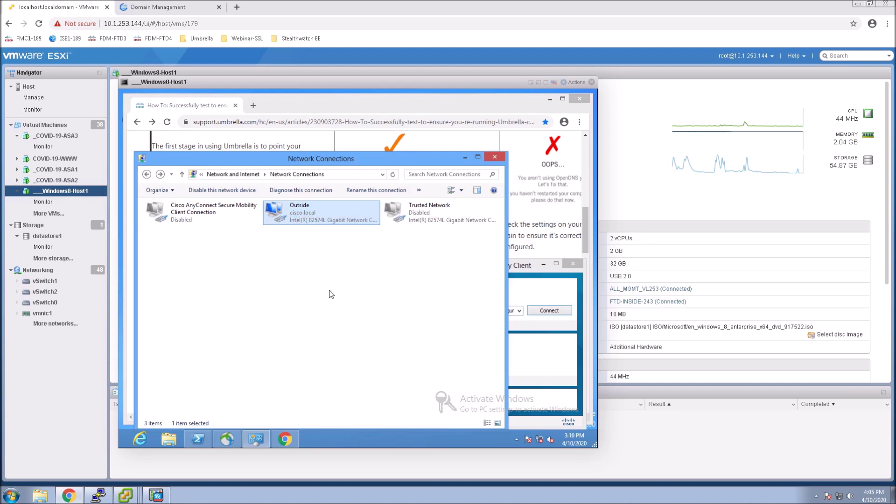
right_click(340, 267)
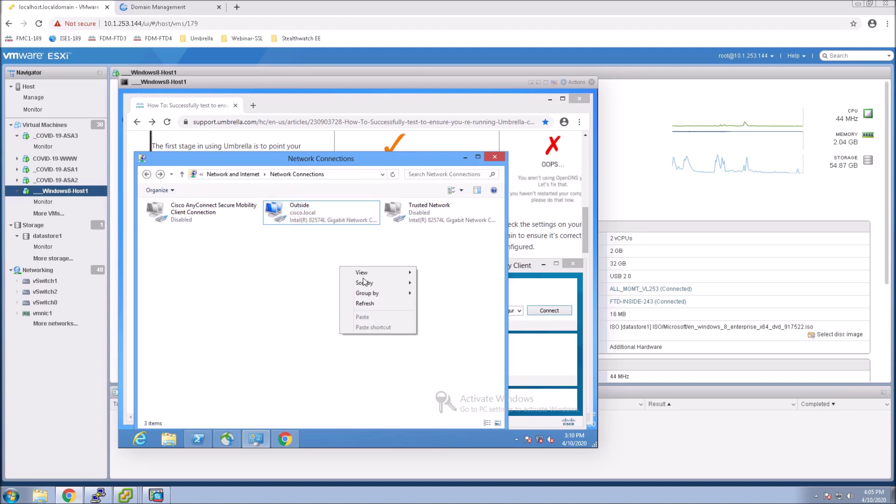
click(362, 306)
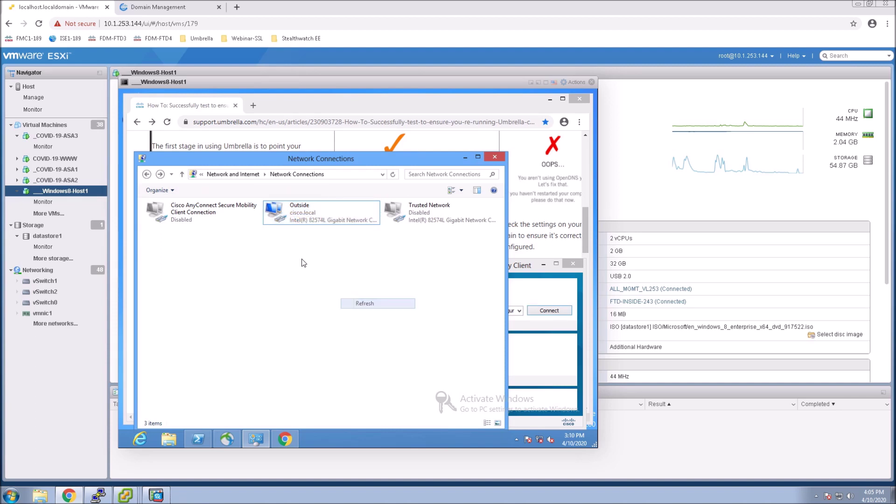
Step: Enable the Trusted Network connection and refresh to show it connected
right_click(404, 219)
click(413, 232)
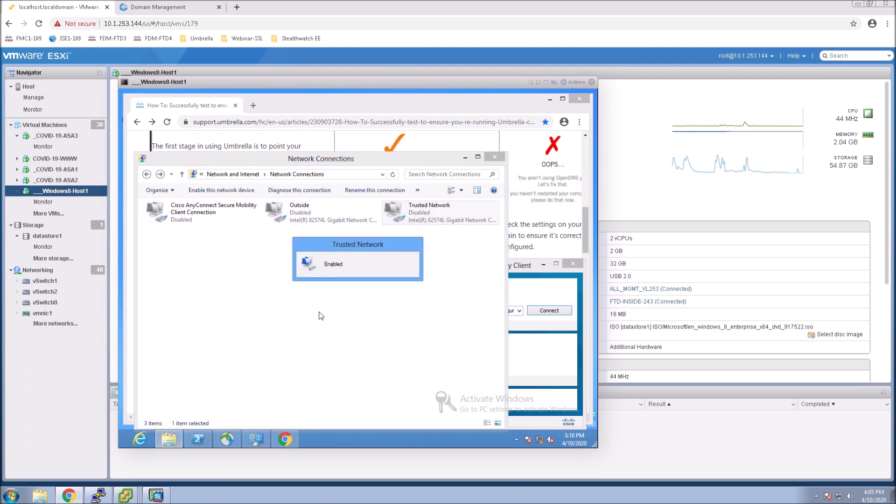
right_click(326, 279)
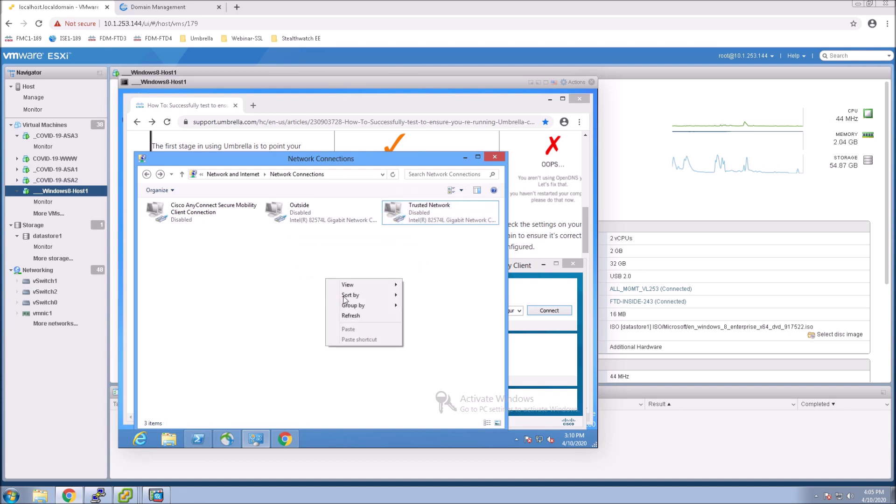
click(346, 316)
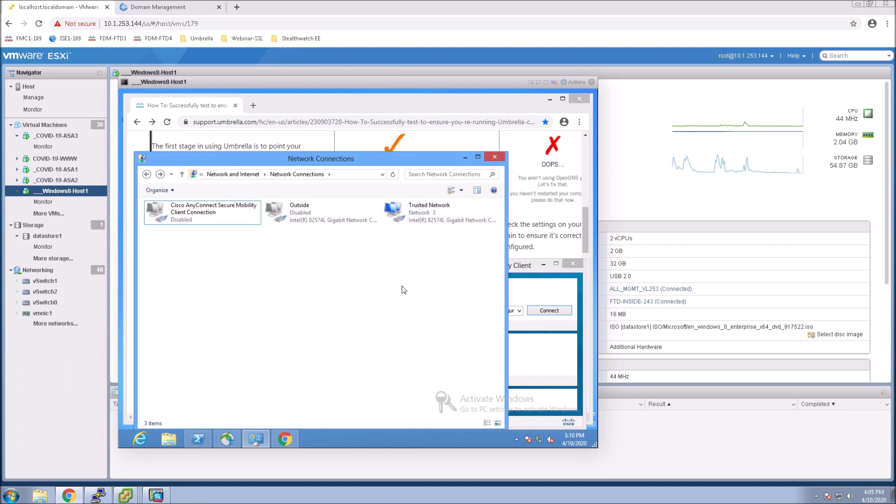
click(464, 159)
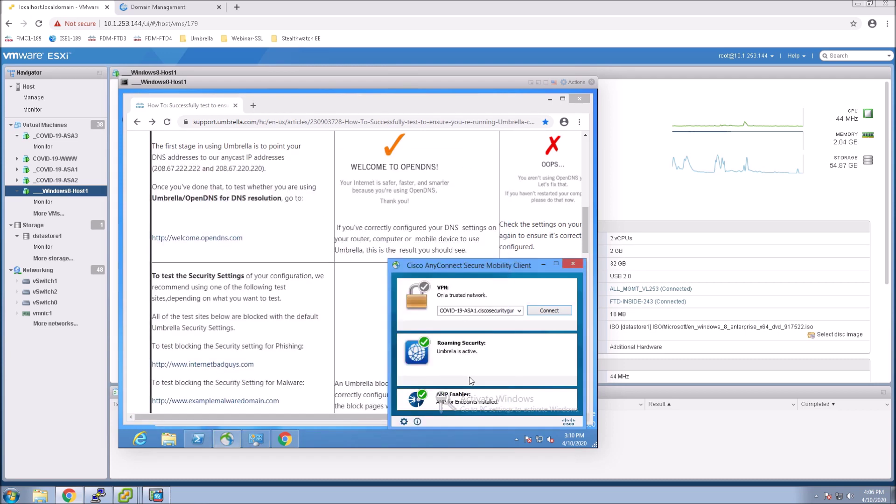
Step: Check Roaming Security reports a trusted network, load welcome.opendns.com, and close the us.com tab
click(404, 421)
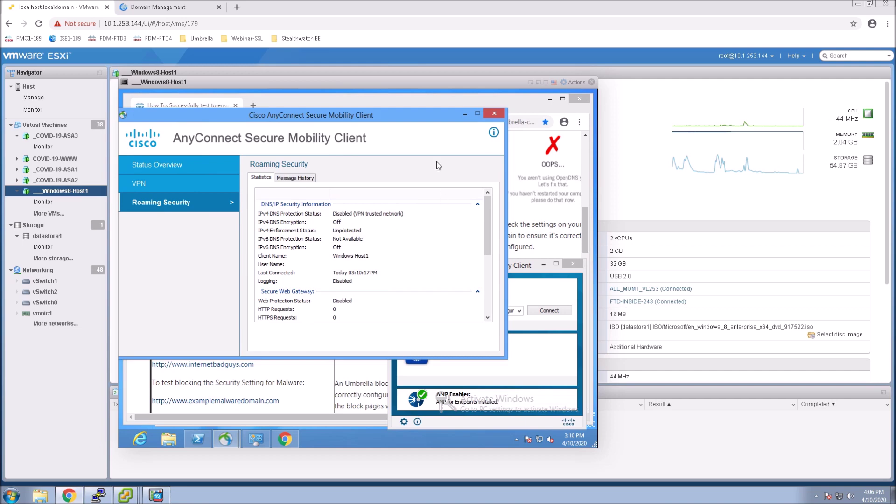
click(465, 113)
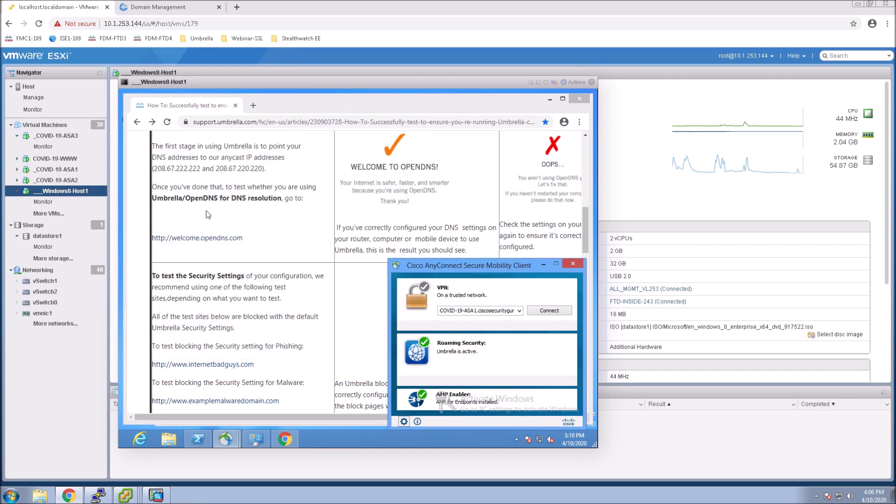
click(195, 240)
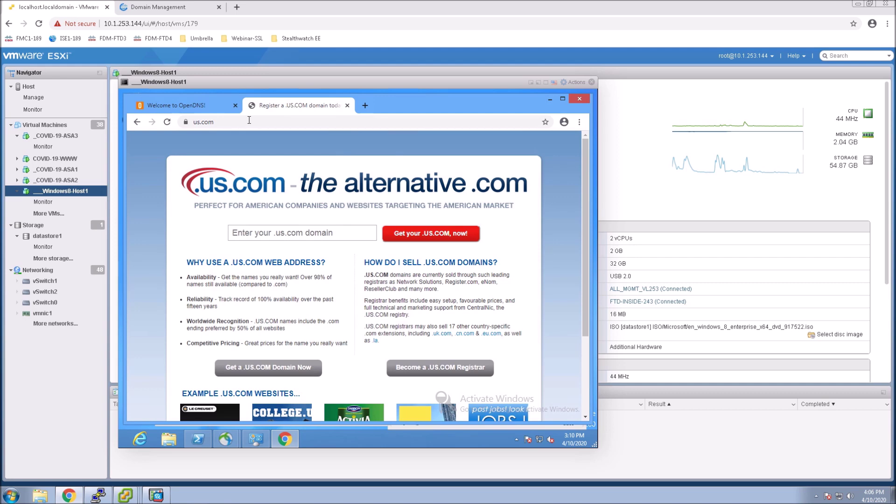
click(347, 106)
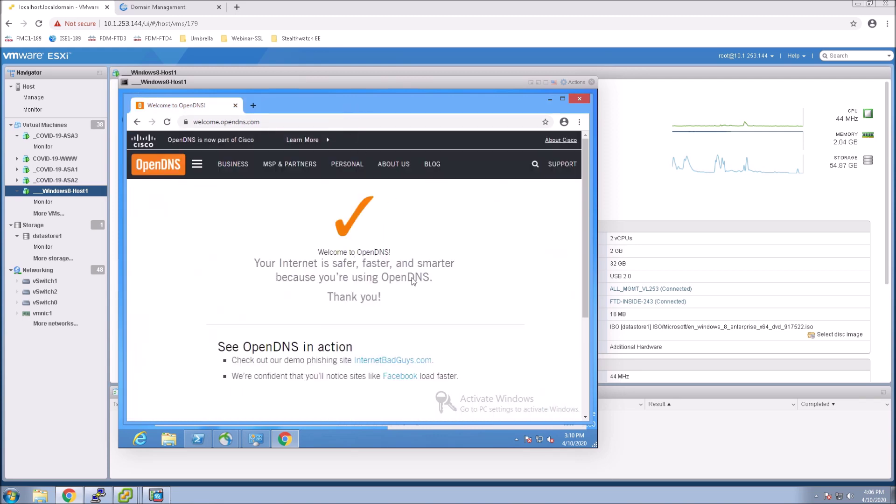
click(226, 440)
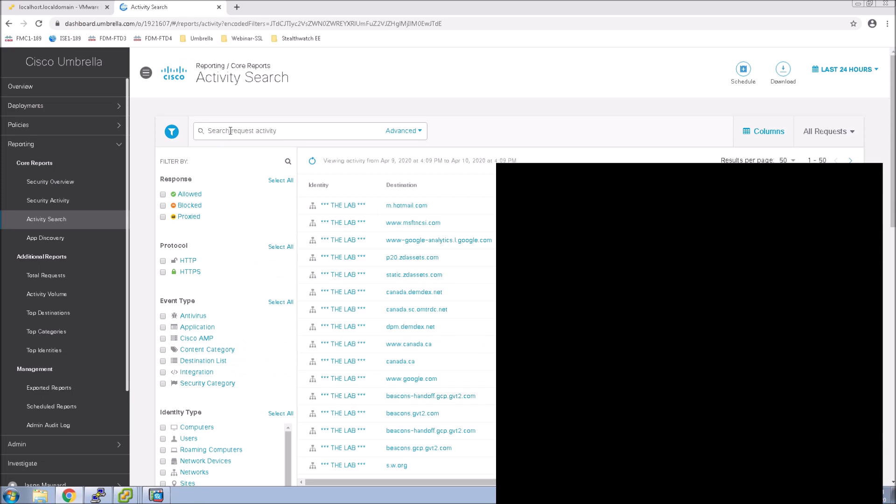
Step: Filter Umbrella's activity search to the domain cisco.com
click(230, 130)
text(cisco.com)
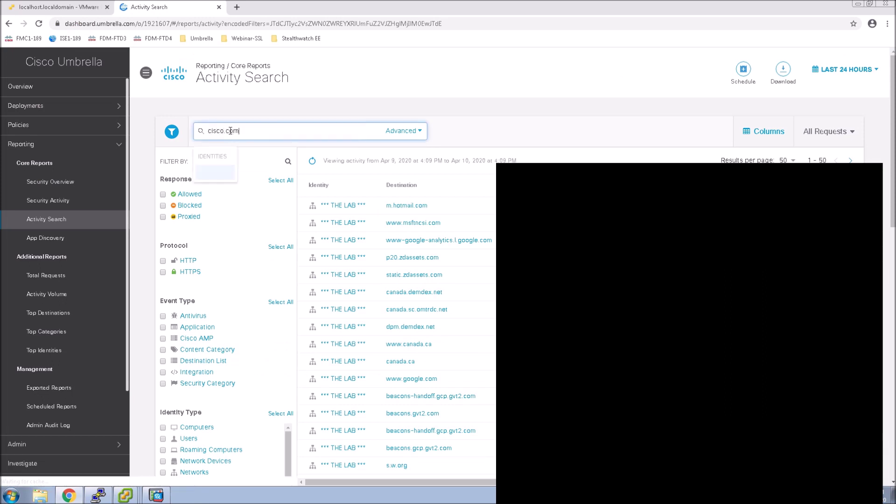
key(Return)
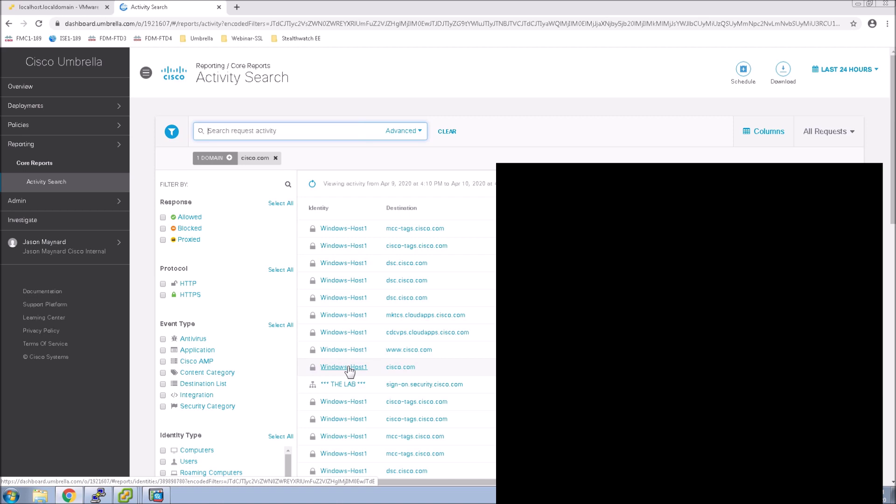
Step: Replace the cisco.com filter with canada.ca, then clear the canada.ca filter
click(276, 158)
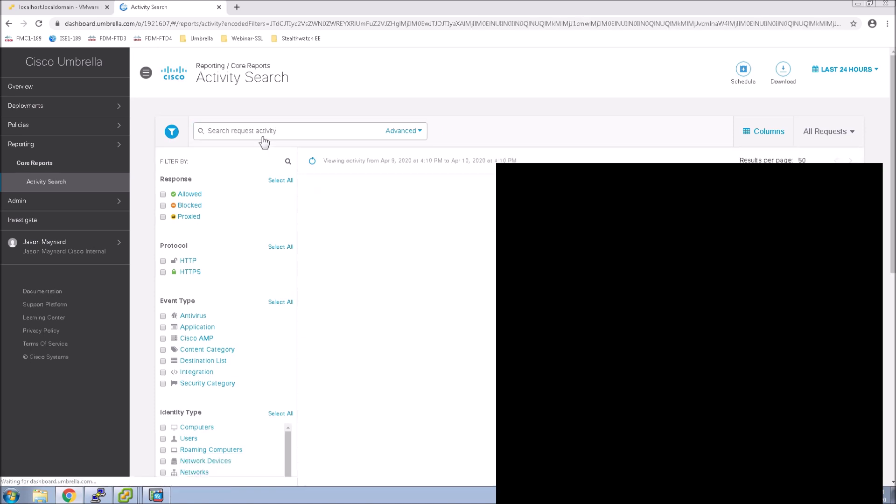
text(canada.ca)
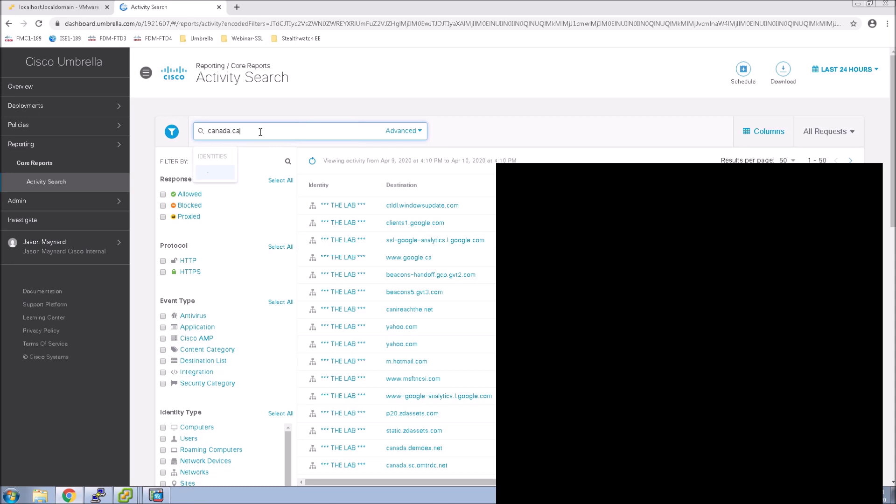
key(Return)
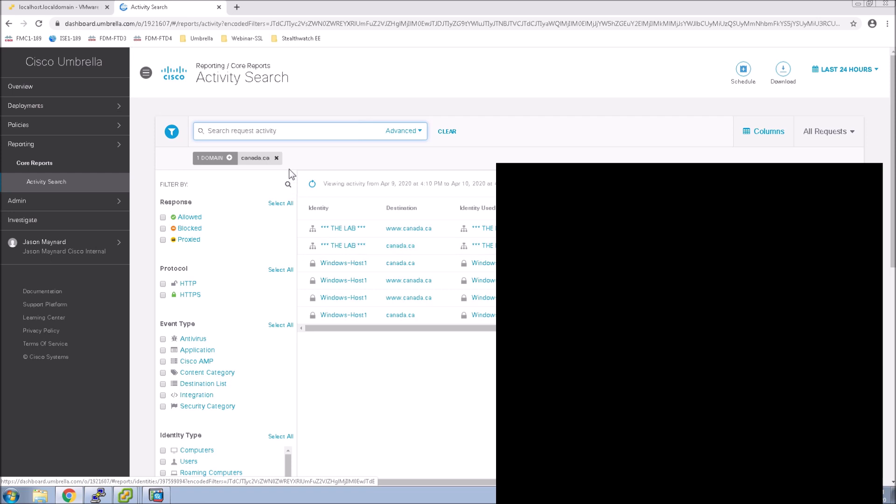
click(276, 158)
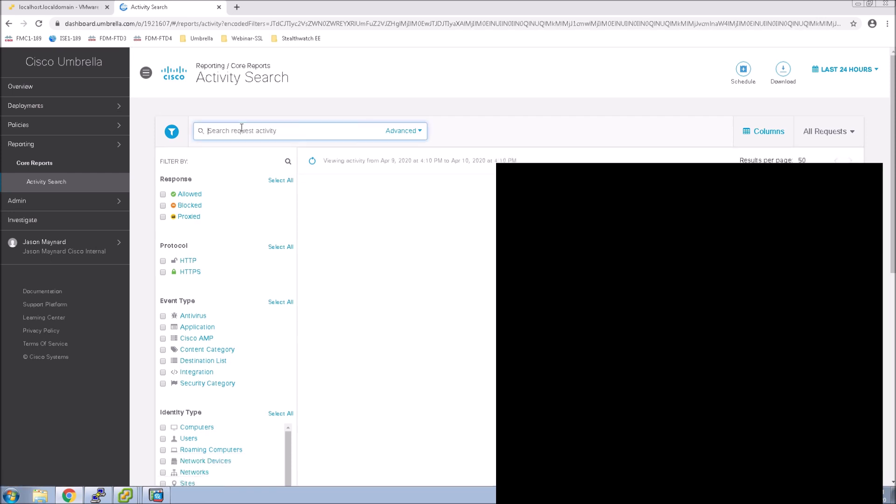